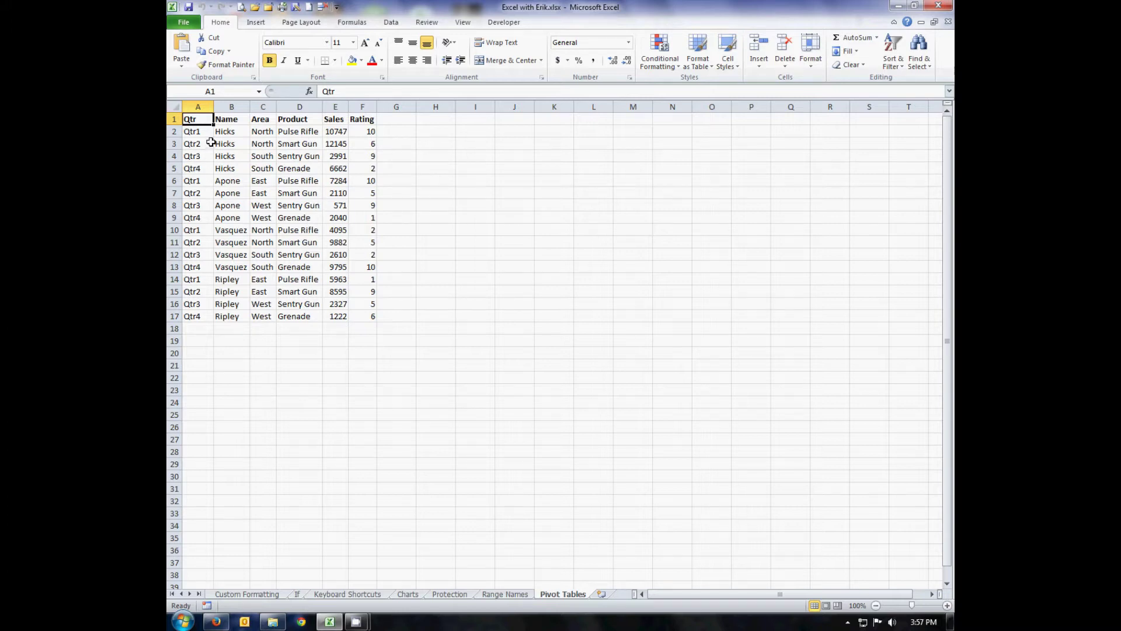
Step: Create a PivotTable on a new worksheet from the data in A1:F17 of the Pivot Tables sheet
click(255, 22)
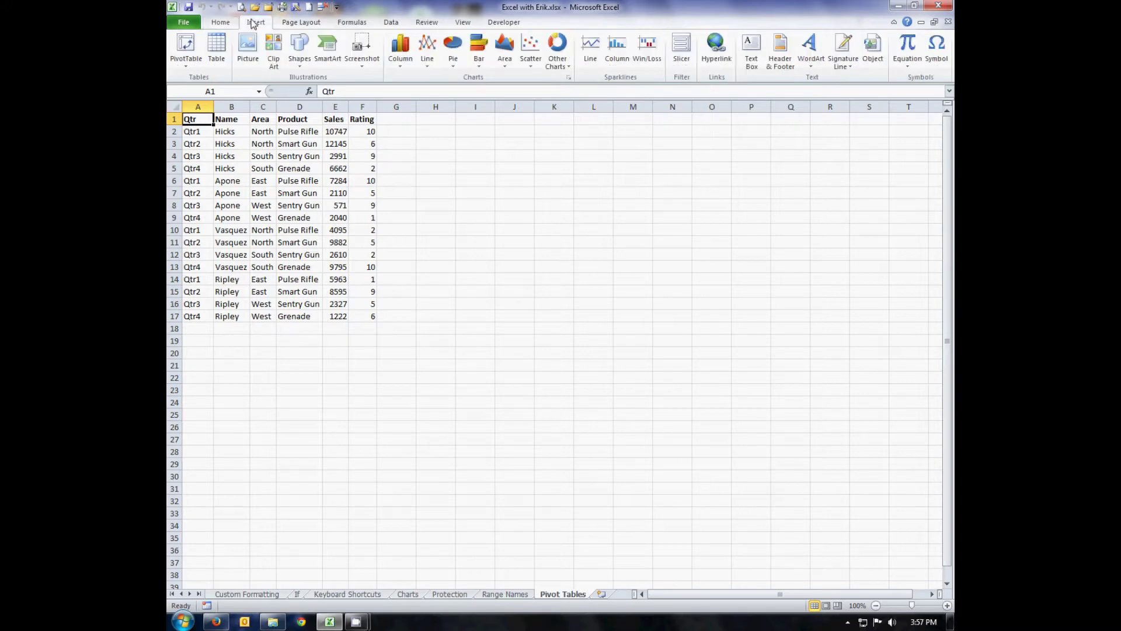
click(187, 43)
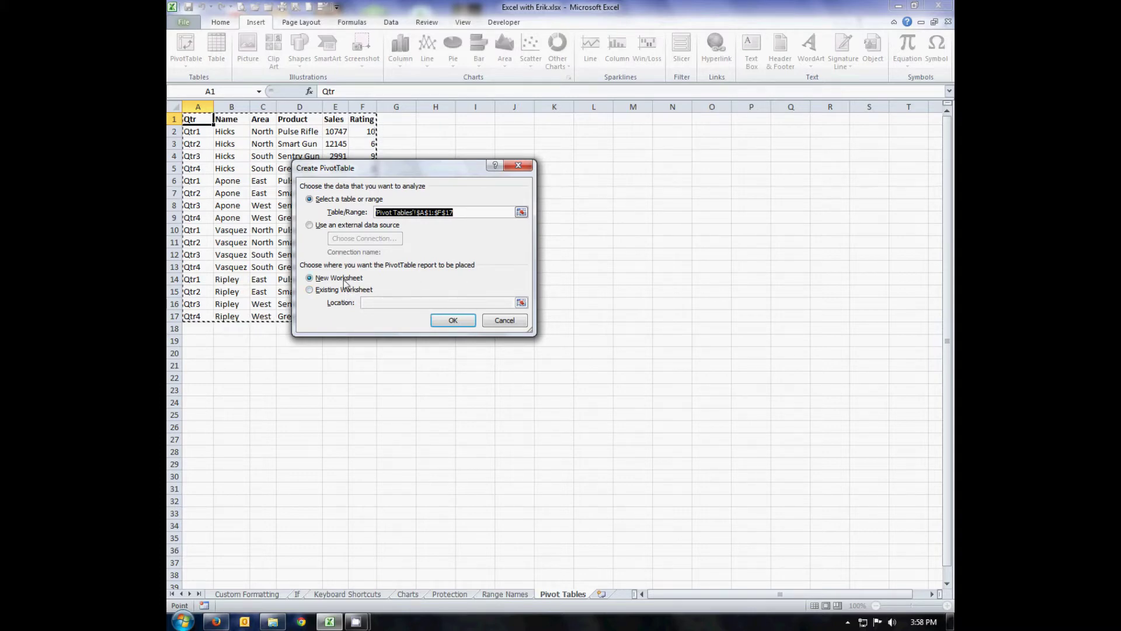
click(454, 322)
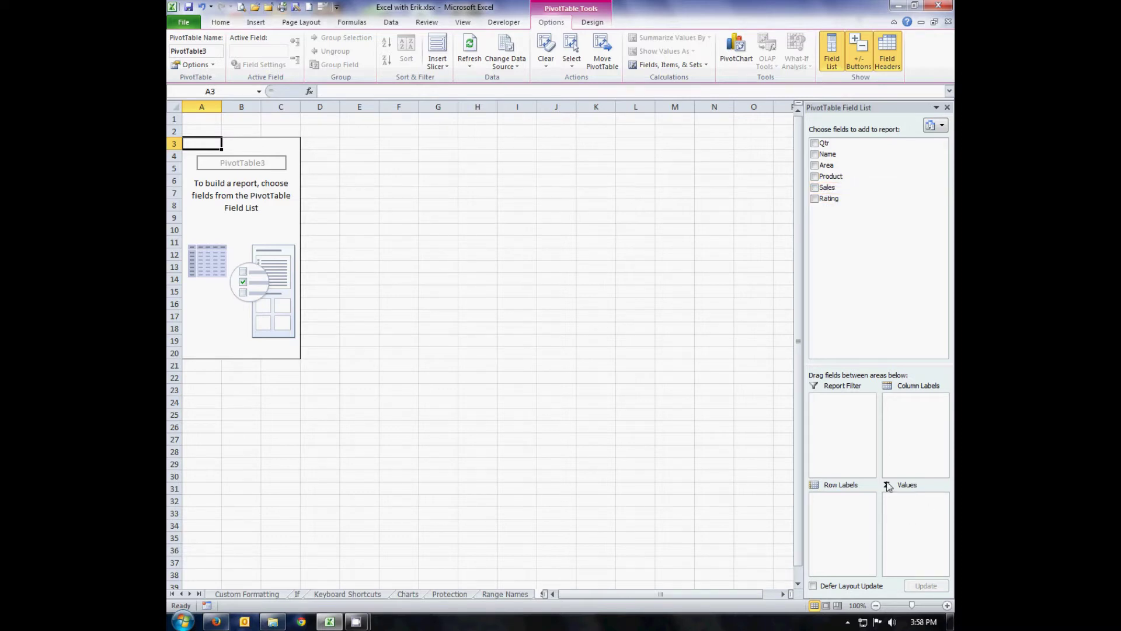
Step: Lay out the pivot table with Sales as values, Qtr as column labels and Product as row labels
drag(825, 187, 905, 521)
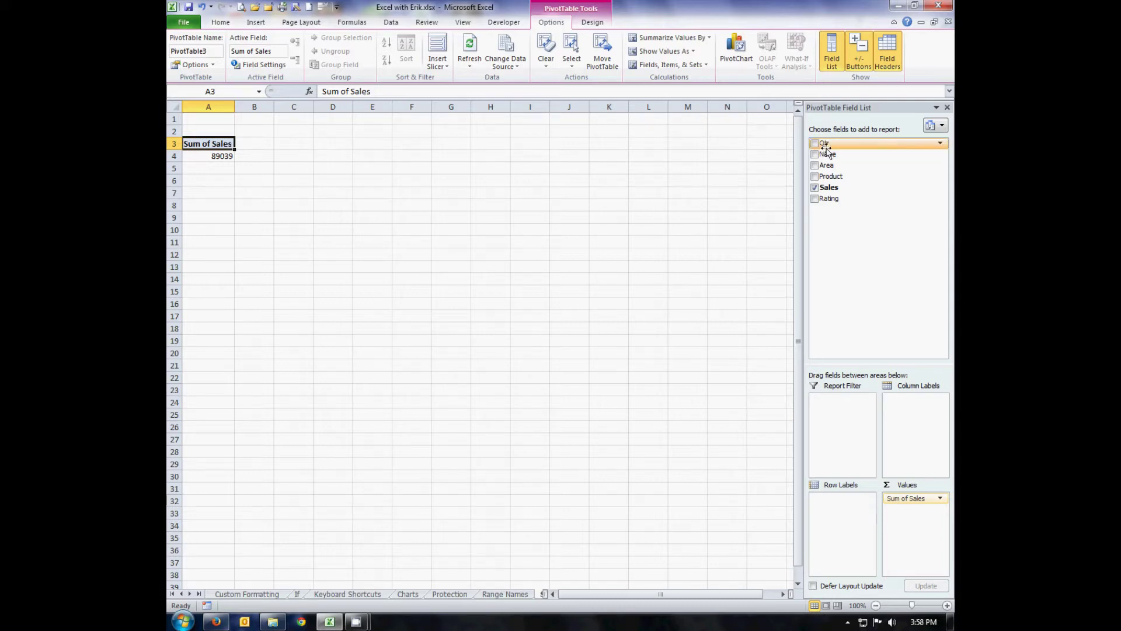
drag(832, 145, 908, 409)
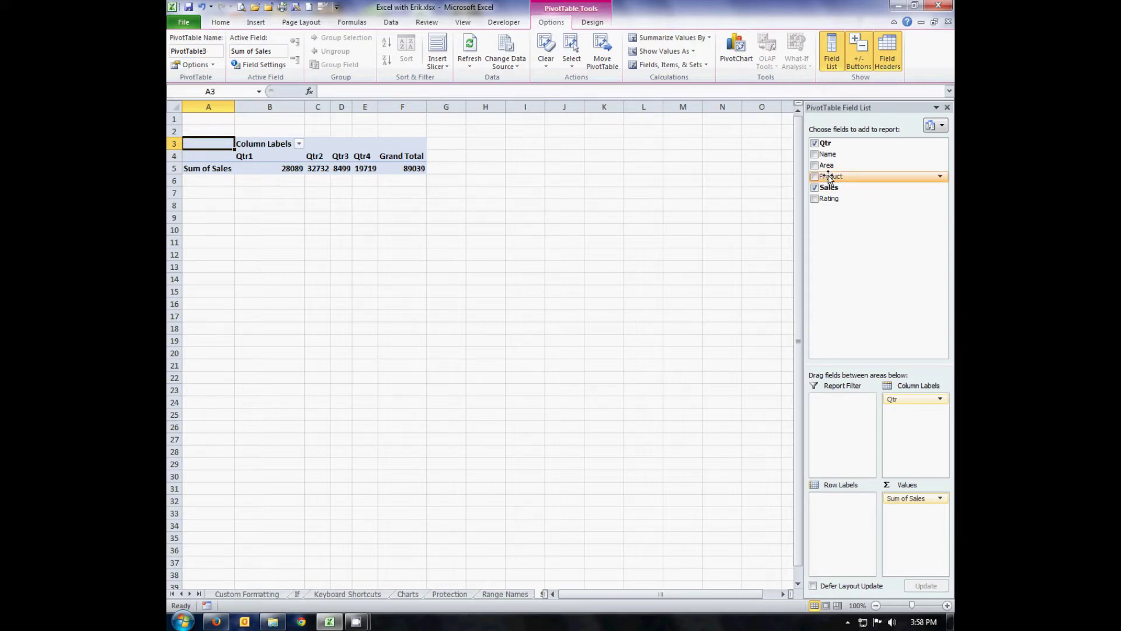
drag(828, 181, 835, 513)
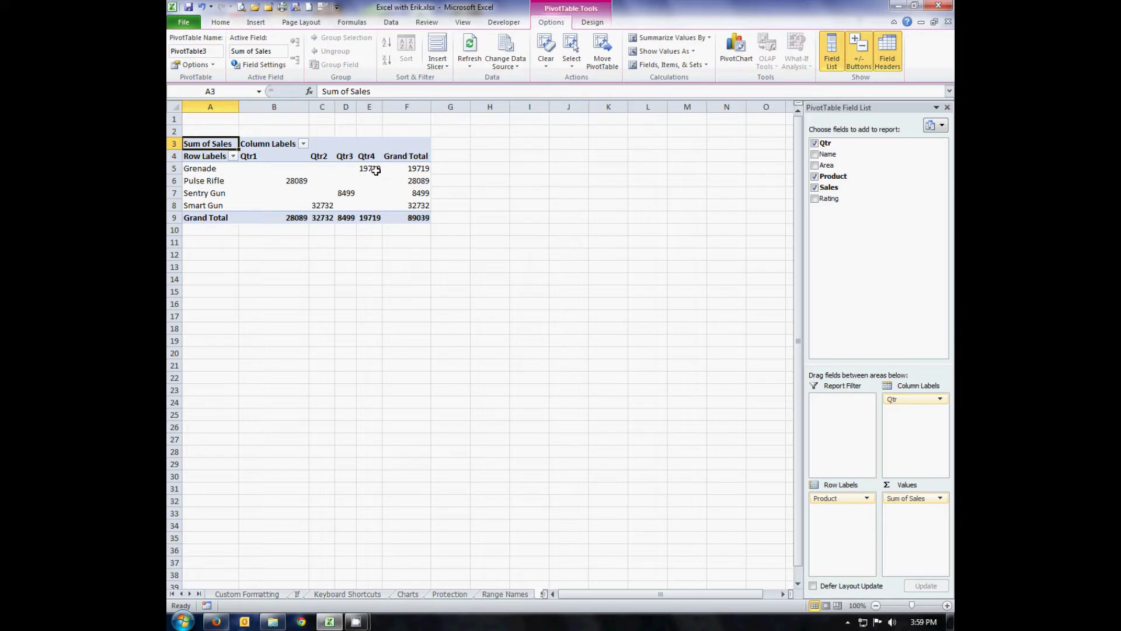
Step: Replace Product with Name in the pivot table and swap the axes so Name labels the columns and Qtr the rows
mouse_move(330, 193)
drag(833, 502, 856, 243)
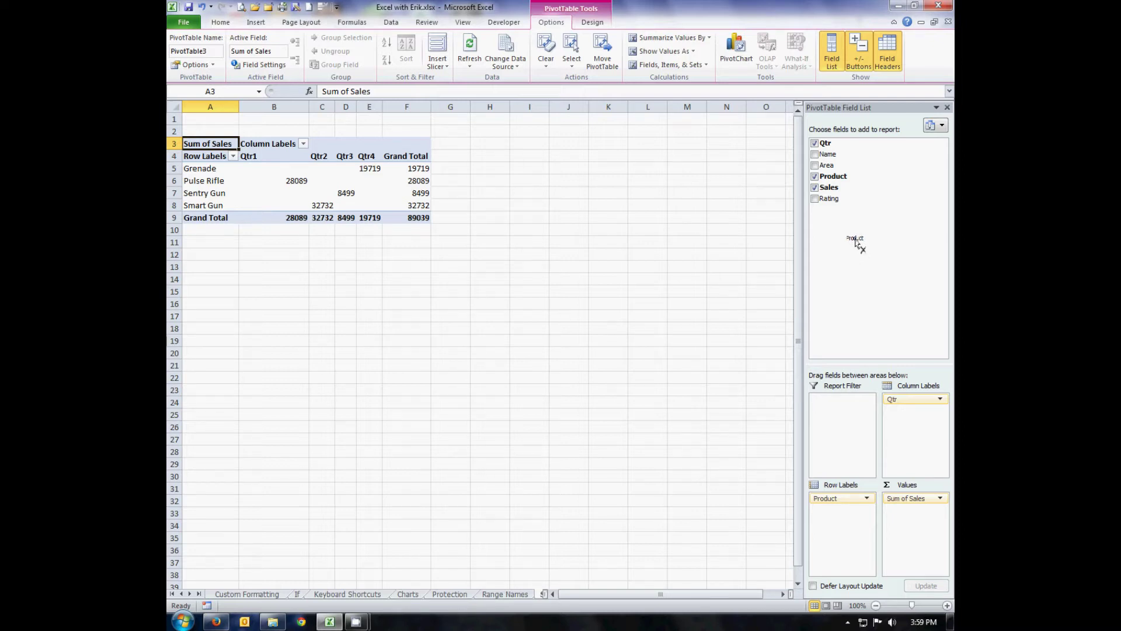
drag(856, 243, 856, 243)
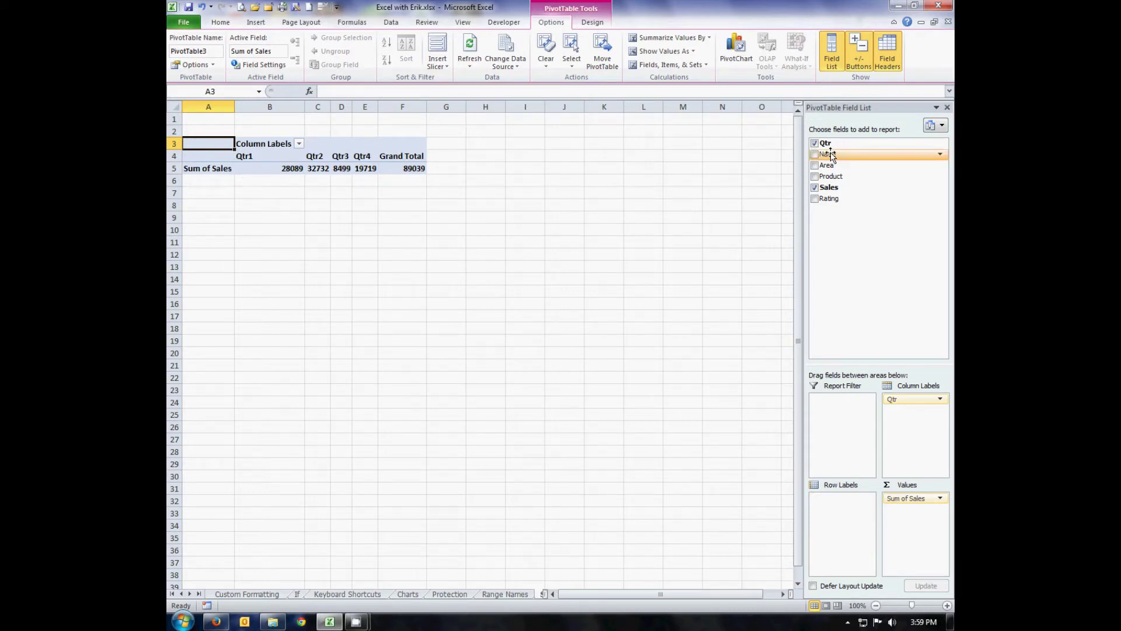
drag(831, 156, 835, 513)
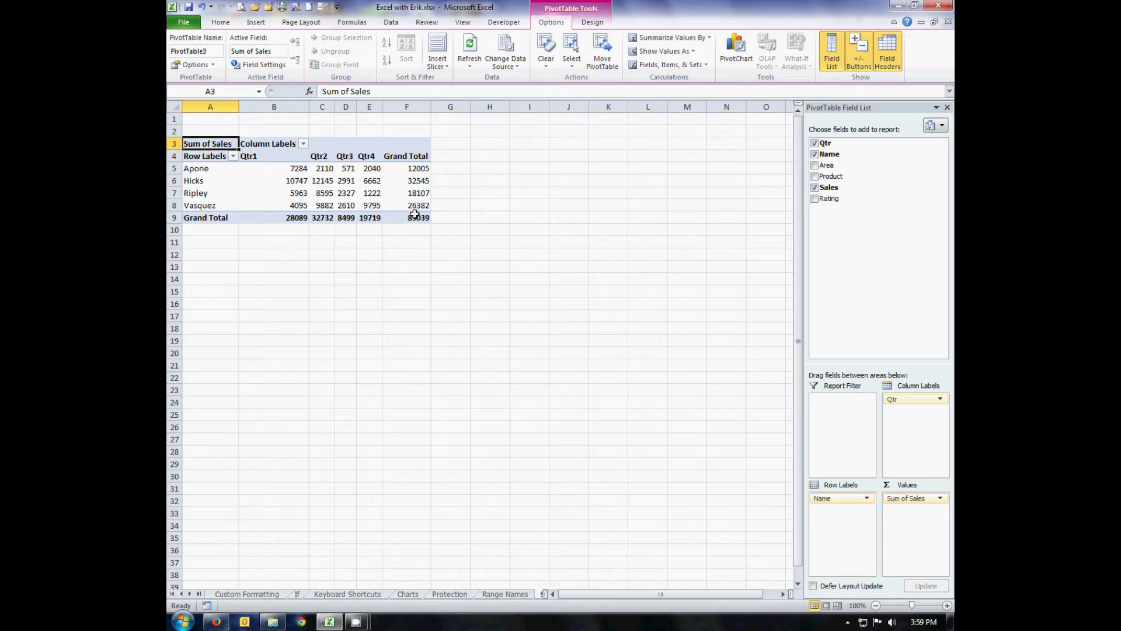
mouse_move(411, 213)
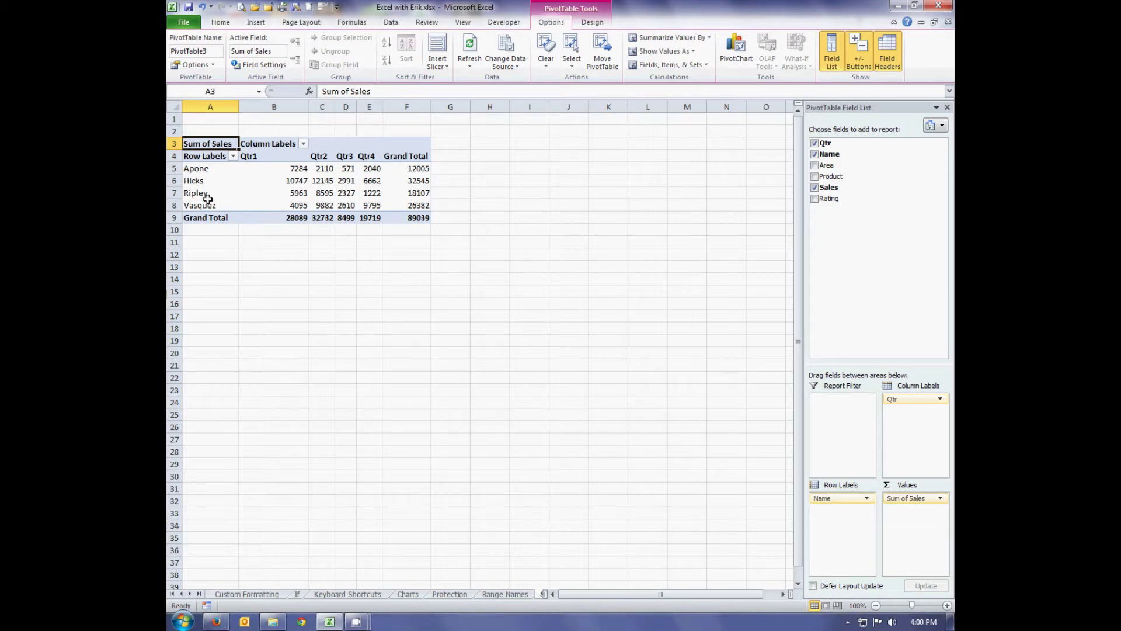
mouse_move(905, 403)
mouse_down()
mouse_move(822, 531)
mouse_move(907, 396)
mouse_move(909, 405)
mouse_up()
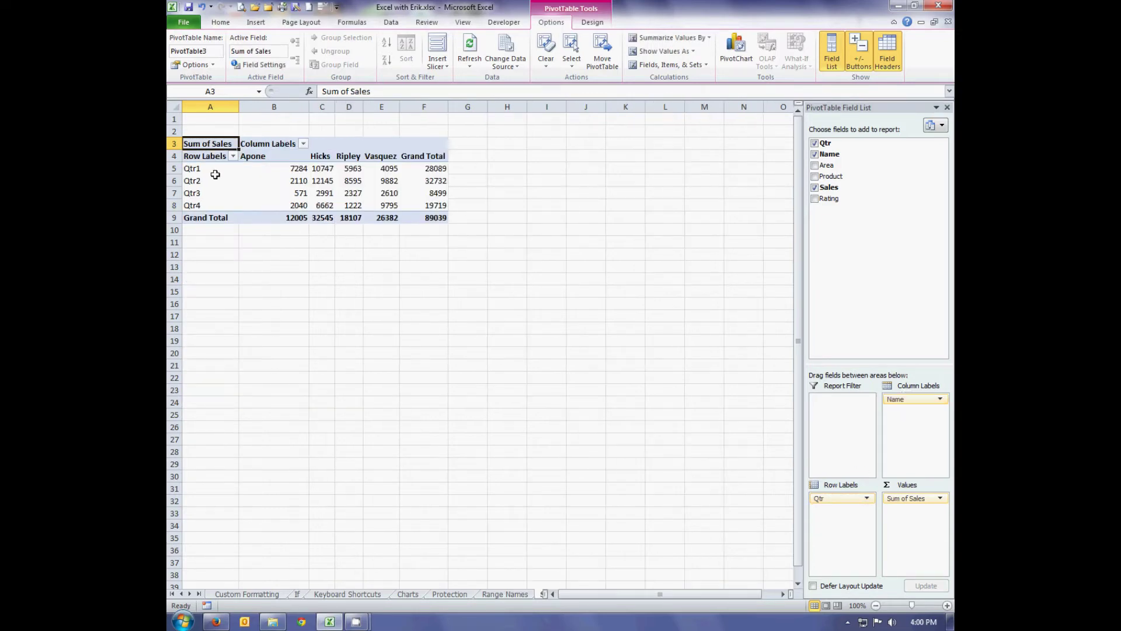
Step: Add Product below Name in the column labels, and collapse and re-expand the first name's product group
mouse_move(330, 217)
drag(829, 178, 914, 423)
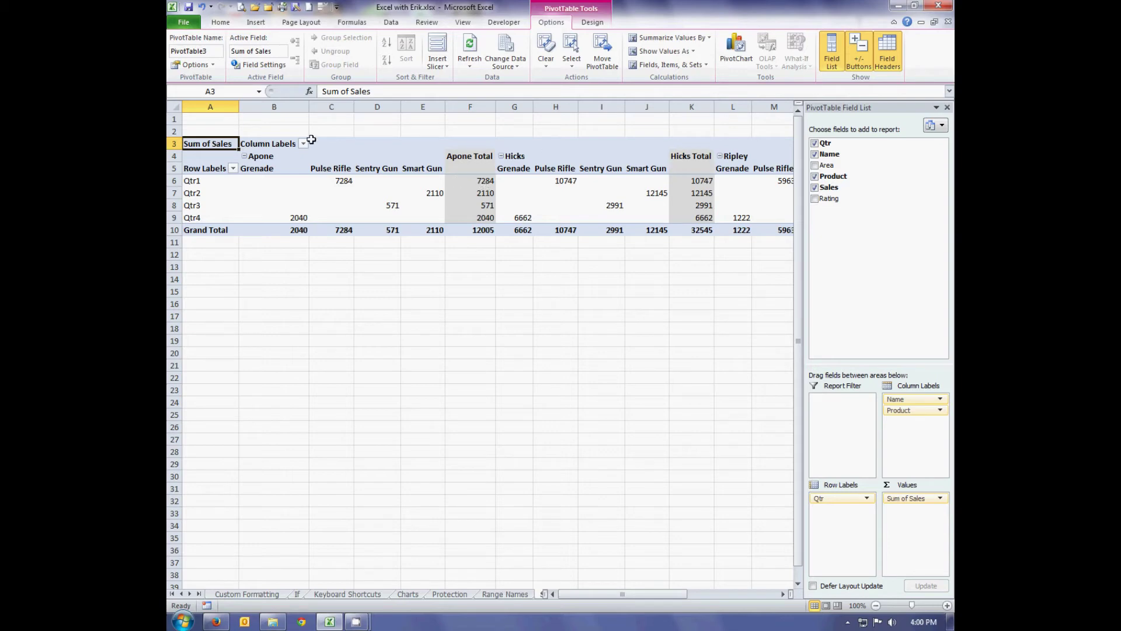
click(244, 156)
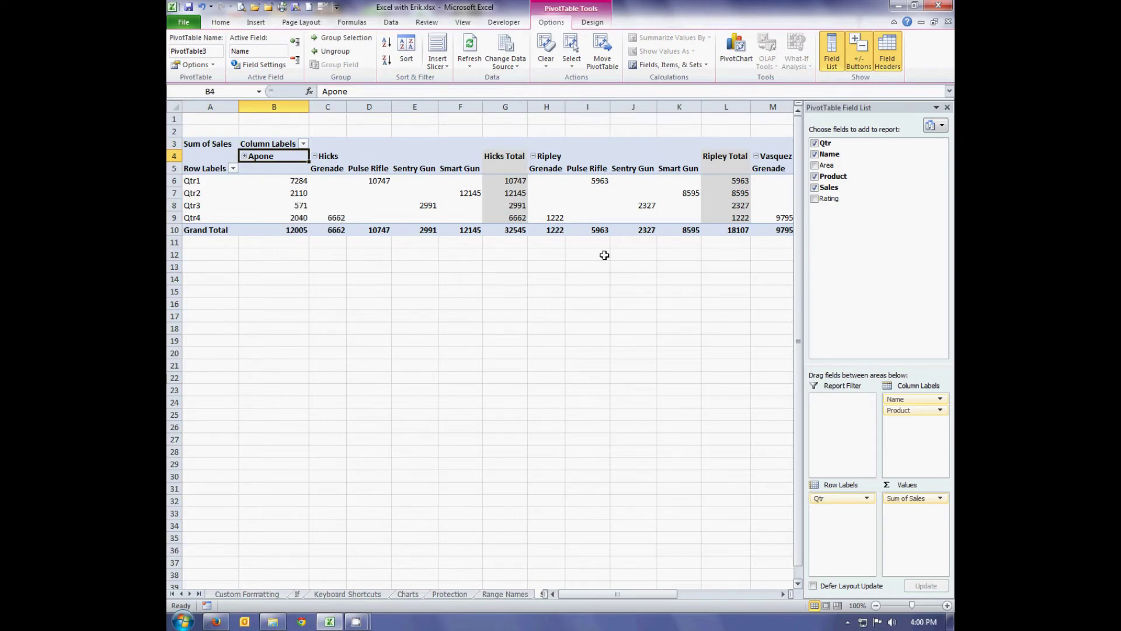
click(244, 156)
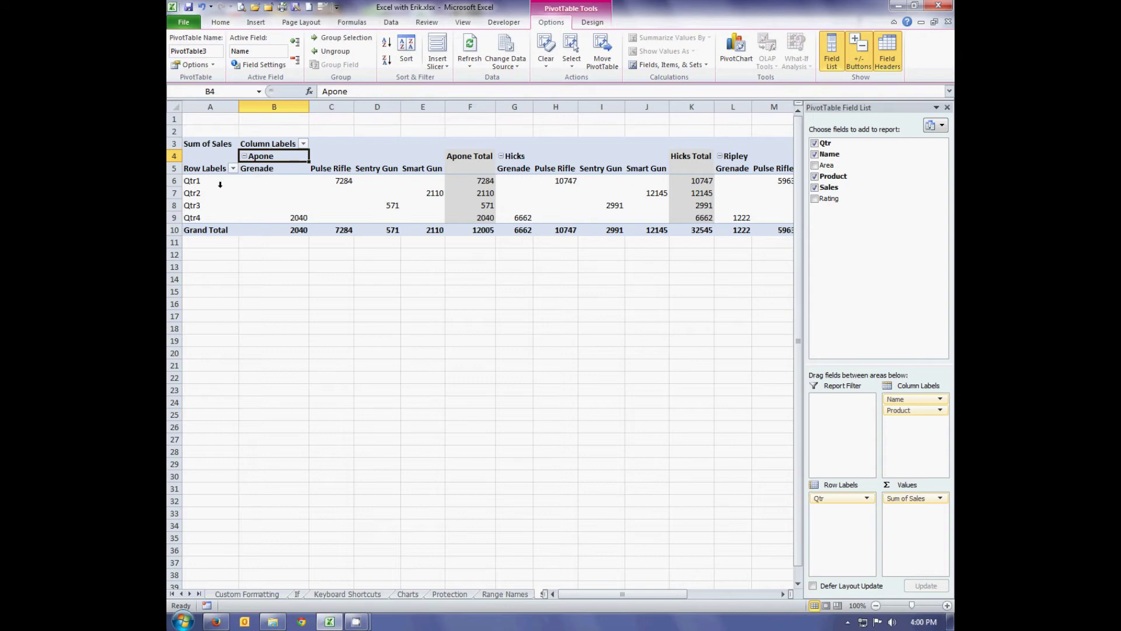
Step: Move Product below Qtr in the row labels and remove it from the pivot table again
drag(899, 410, 830, 511)
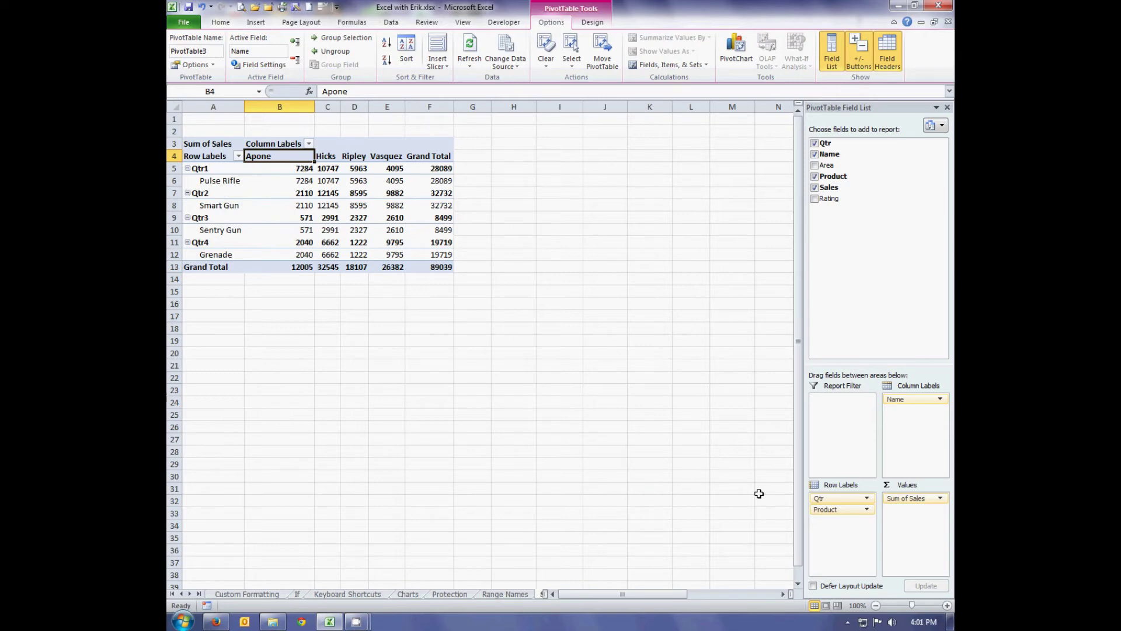
drag(824, 513, 856, 283)
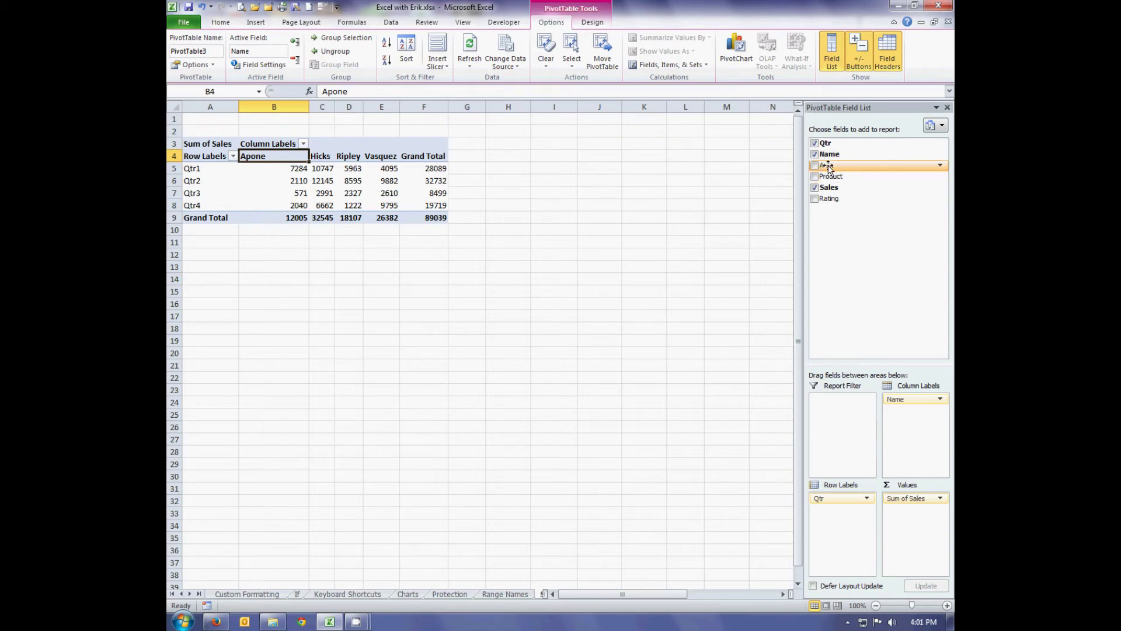
Step: Add Area as the report filter and filter the pivot table to North
drag(829, 167, 836, 410)
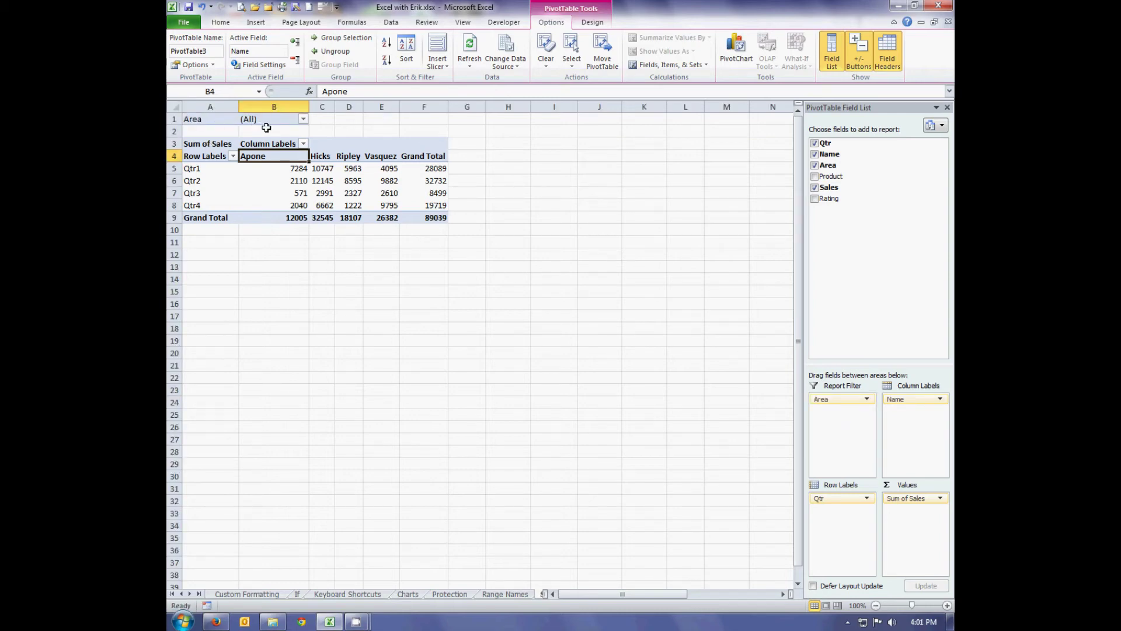
click(303, 120)
click(194, 167)
click(238, 274)
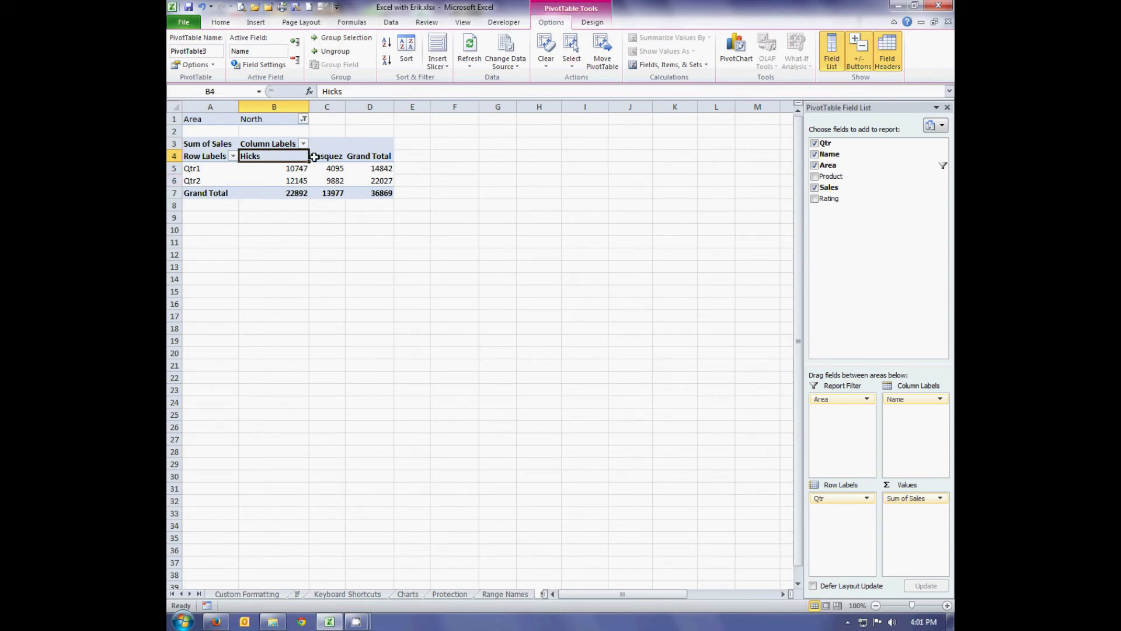
Step: Switch the Area report filter to West
click(304, 120)
click(194, 187)
click(236, 274)
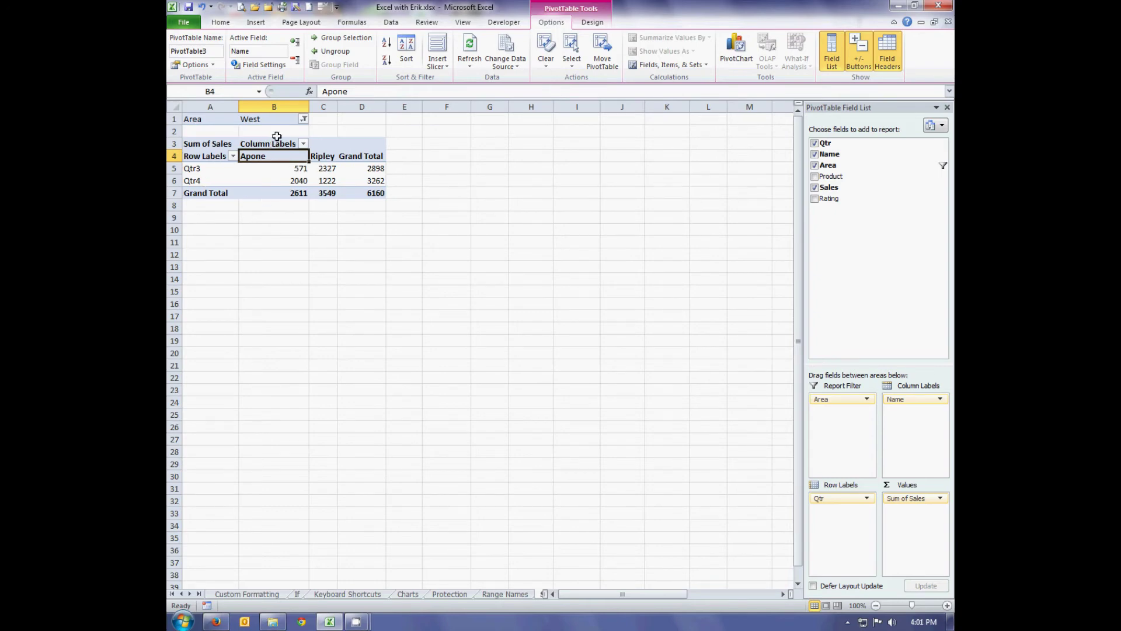
Step: Allow multiple items in the Area report filter and include North together with West
click(304, 119)
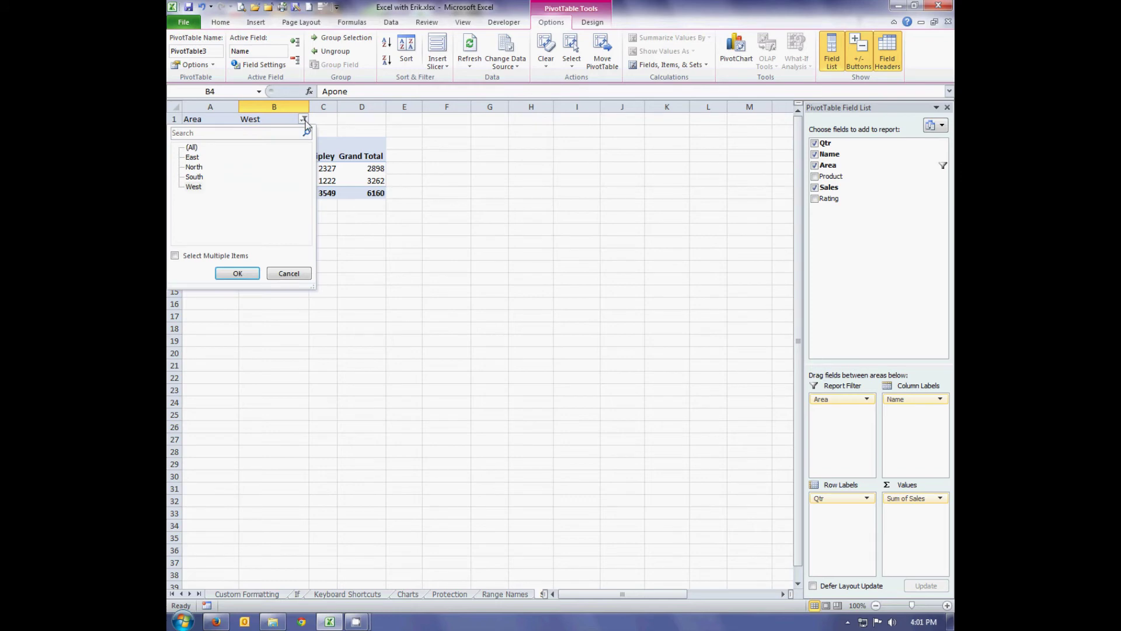
click(175, 257)
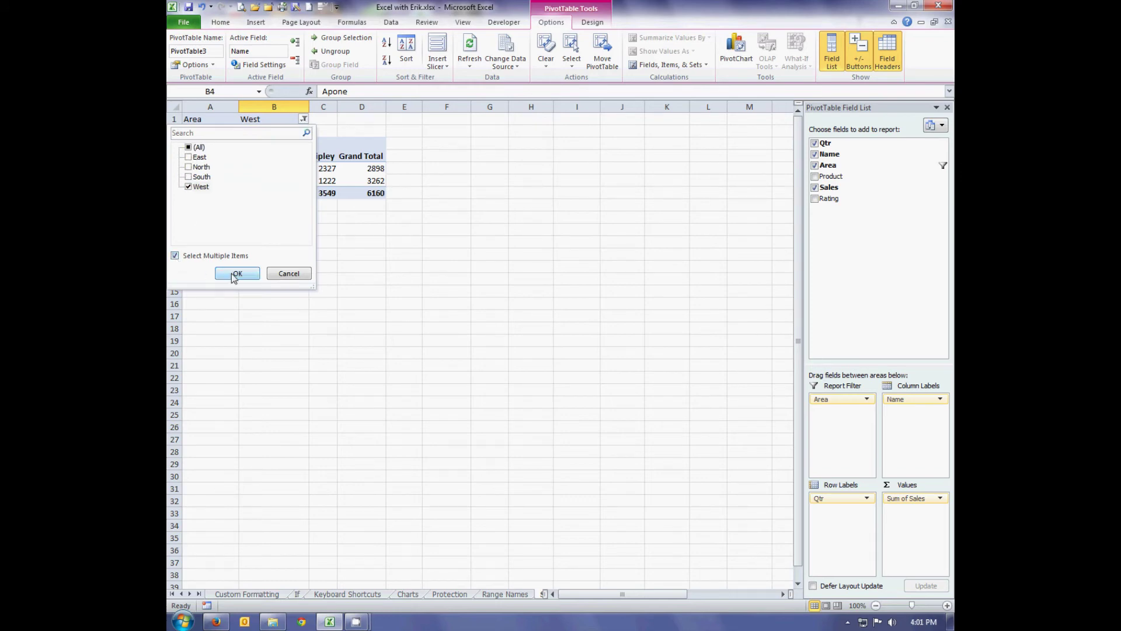
click(188, 167)
click(238, 274)
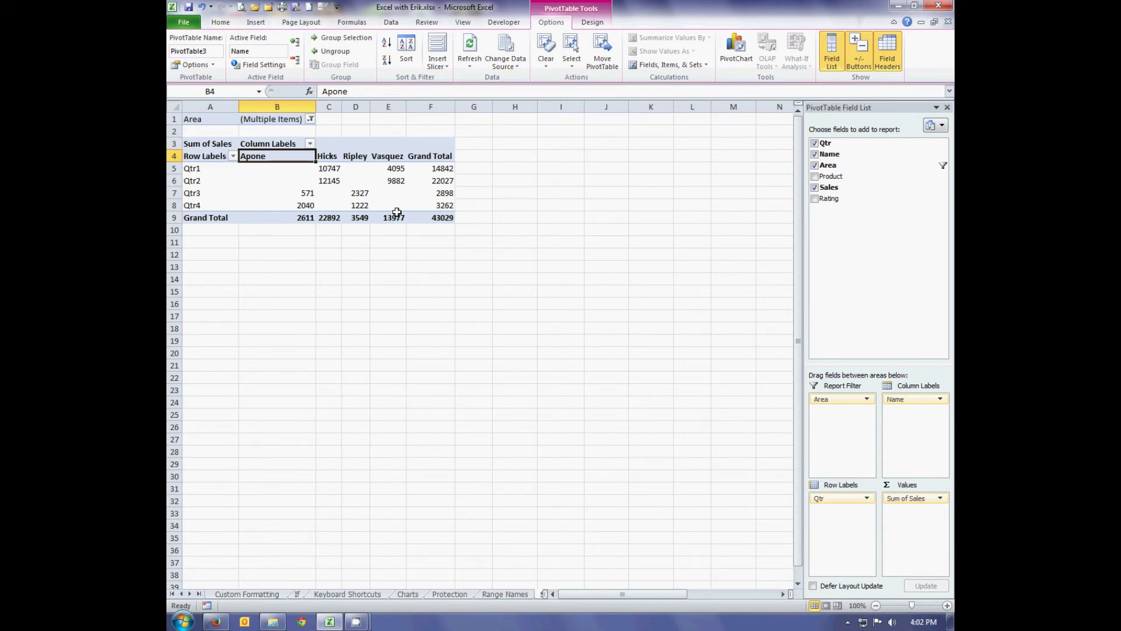
Step: Reset the Area report filter to include all areas
click(310, 120)
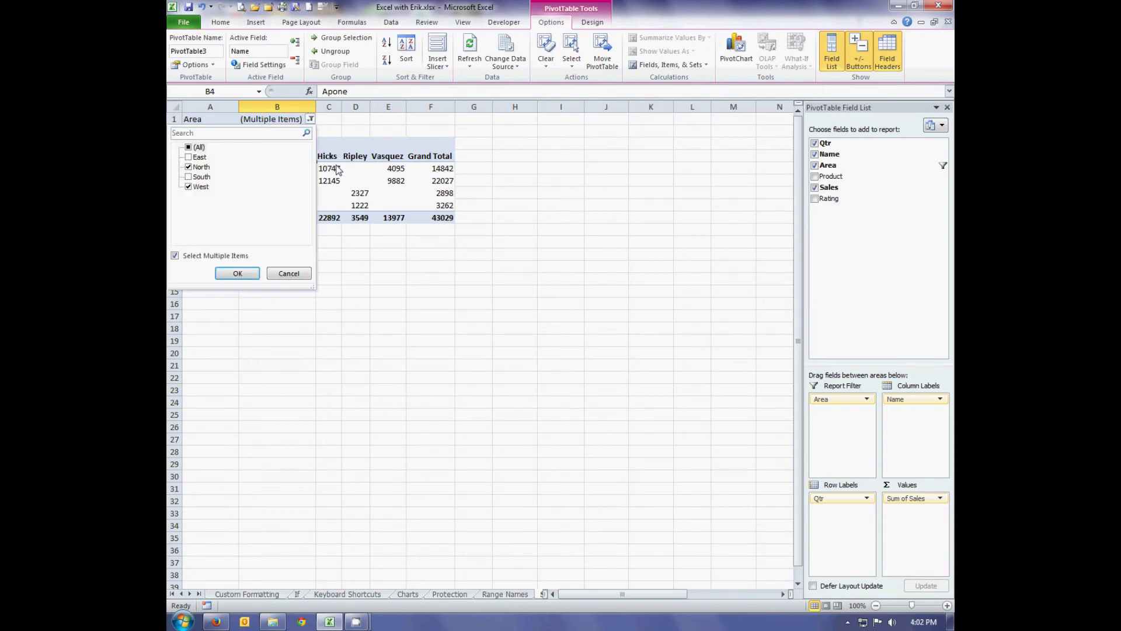
click(191, 150)
click(238, 273)
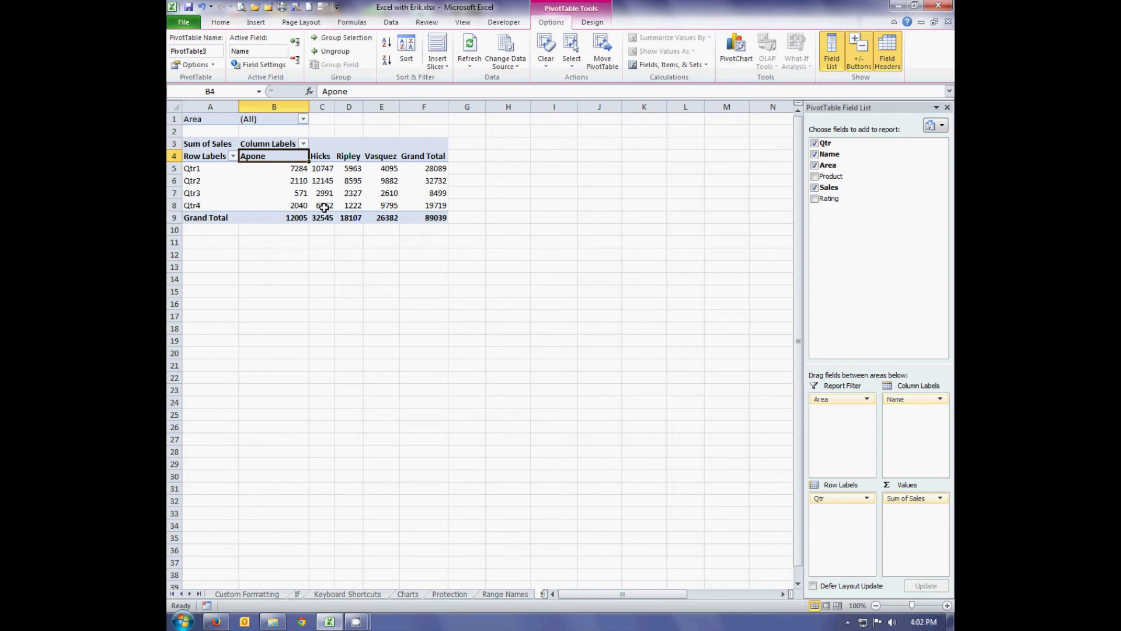
Step: Change the Sales value field's summary calculation to Average
click(326, 183)
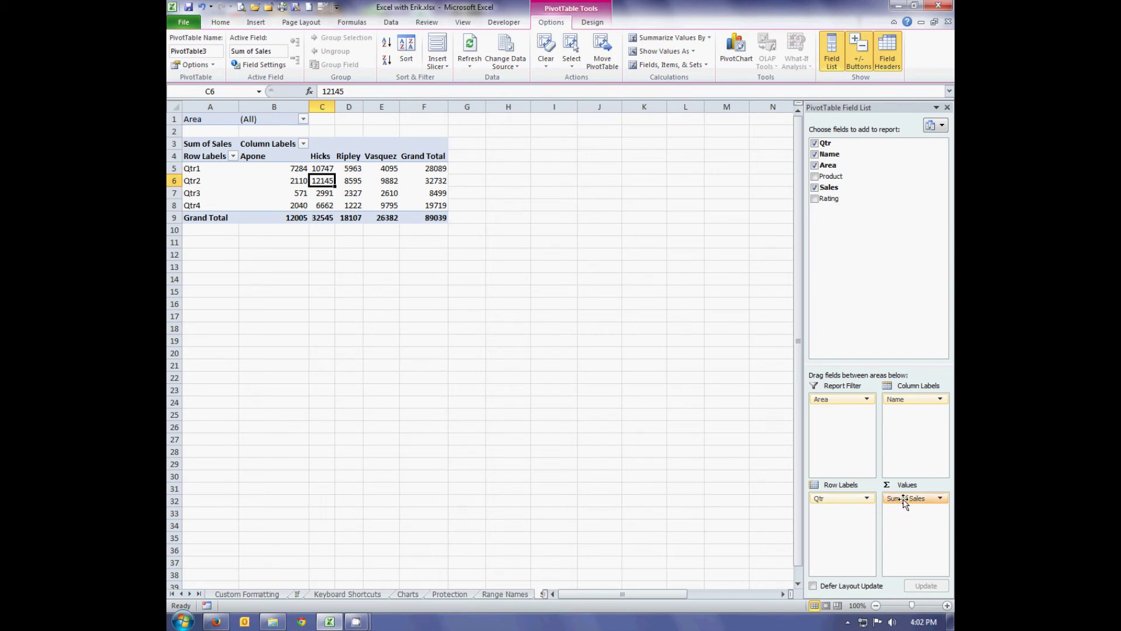
click(938, 499)
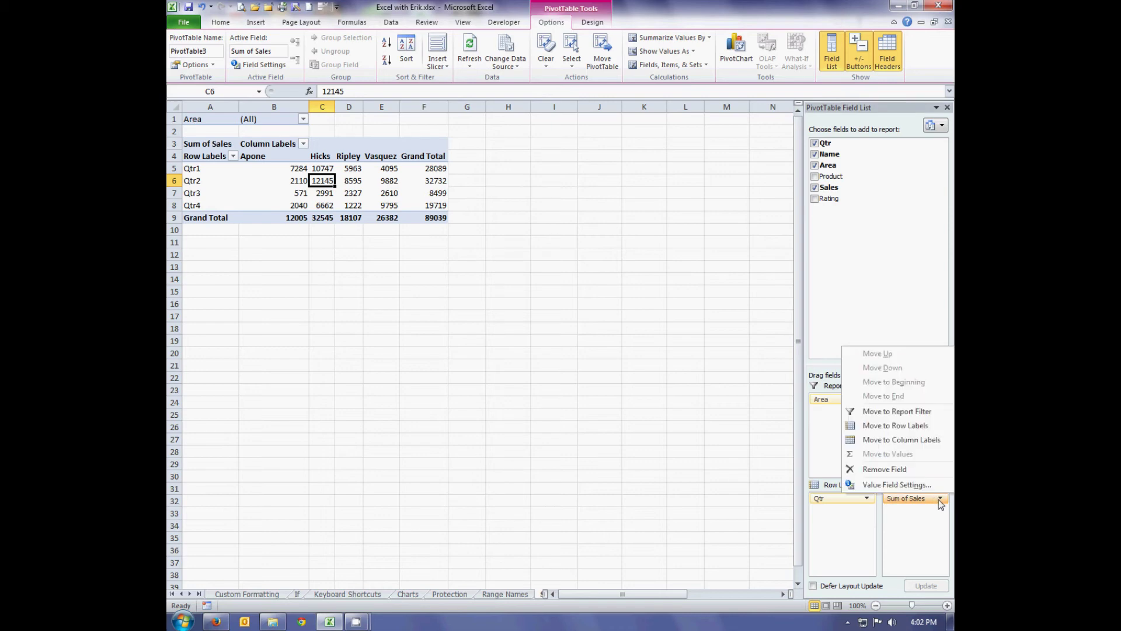
click(898, 485)
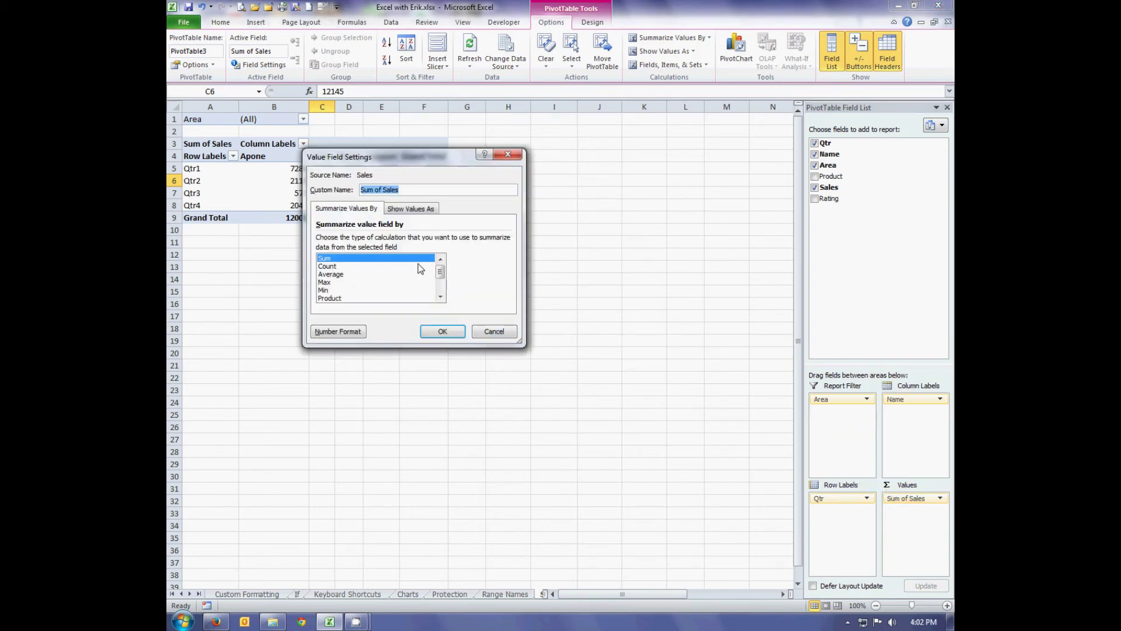
click(337, 274)
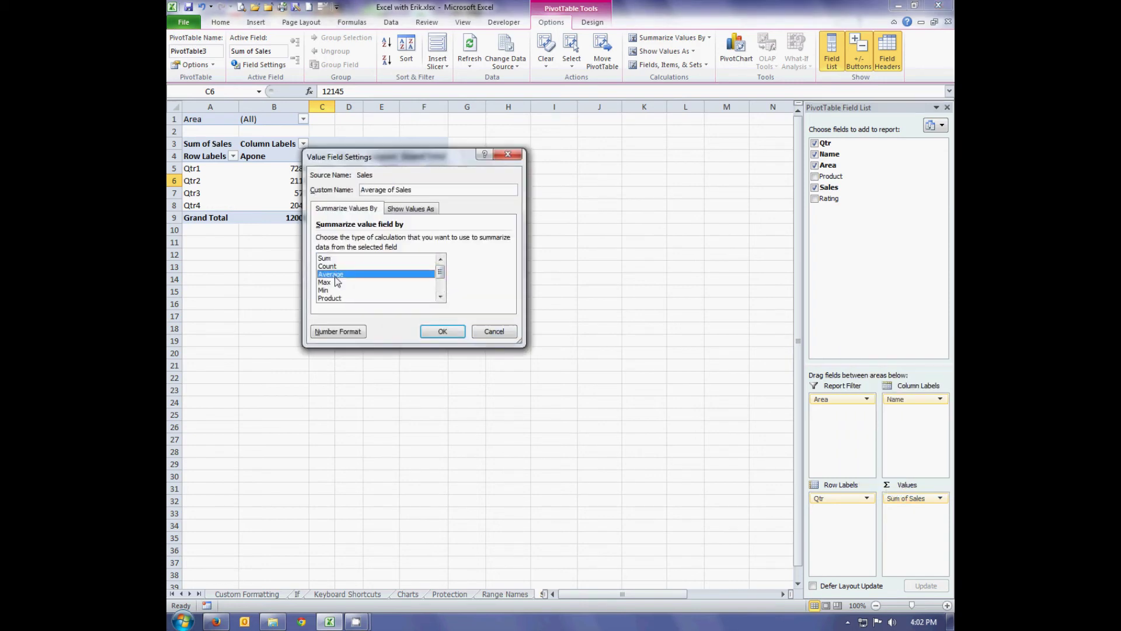
click(447, 332)
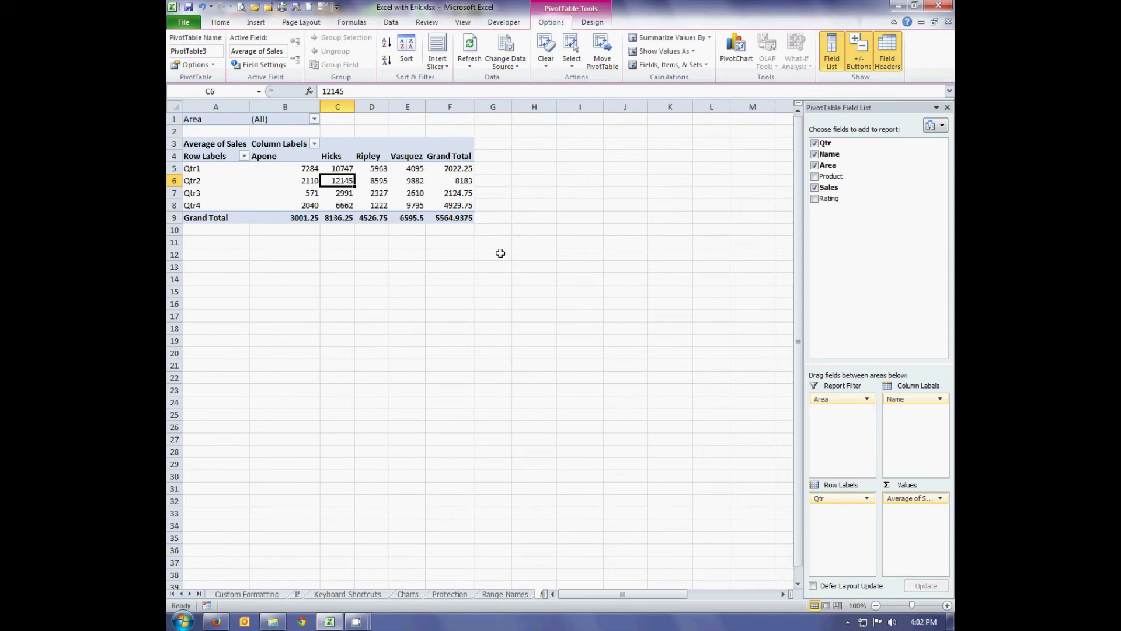
Step: Change the Sales value field's summary calculation to Max
click(927, 500)
click(916, 484)
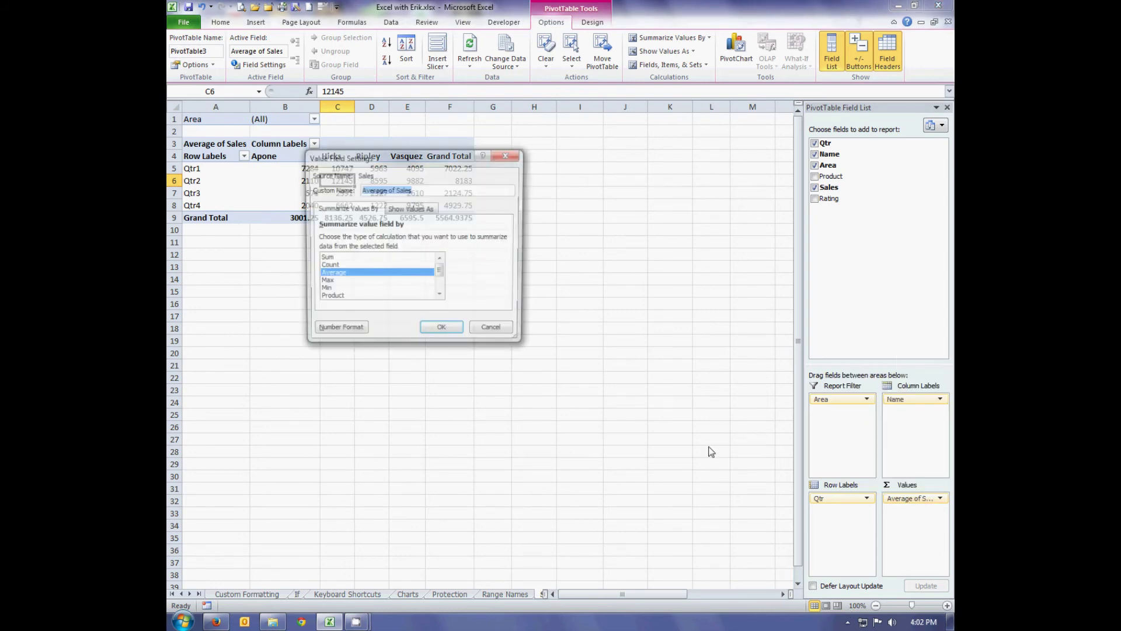
click(332, 283)
click(442, 331)
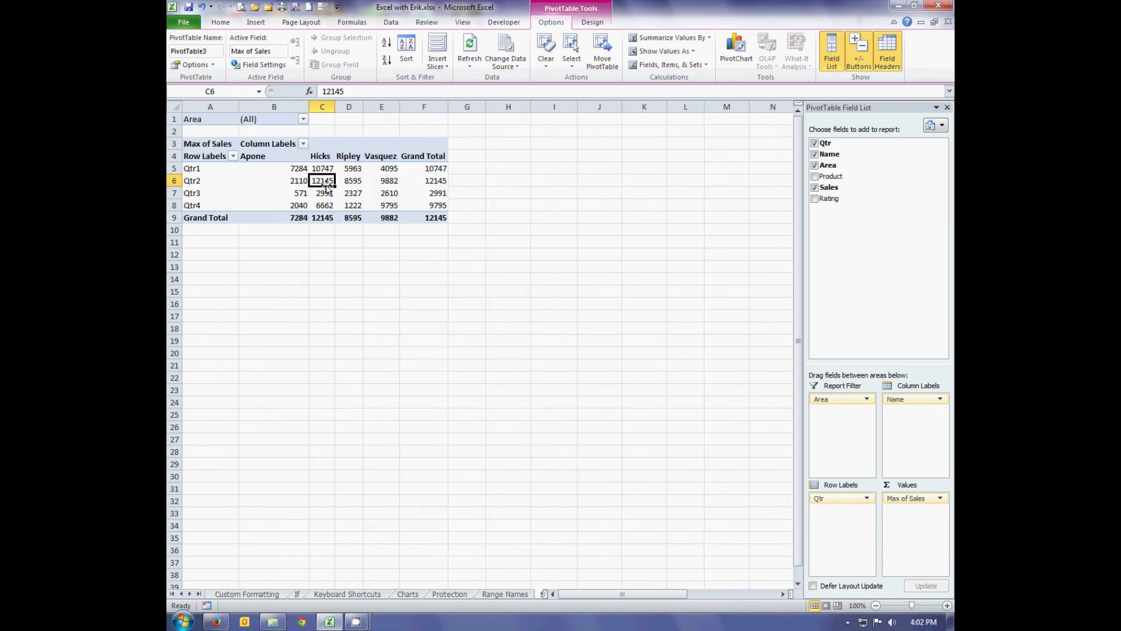
Step: Set the Sales value field back to being summarized by Sum
click(933, 499)
click(906, 486)
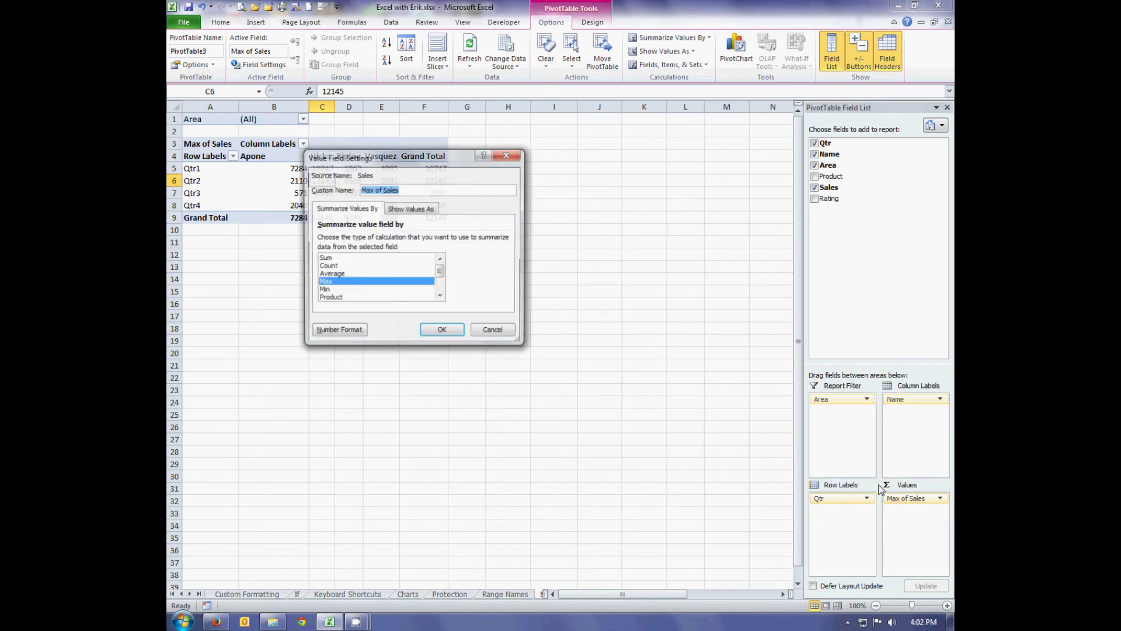
click(373, 259)
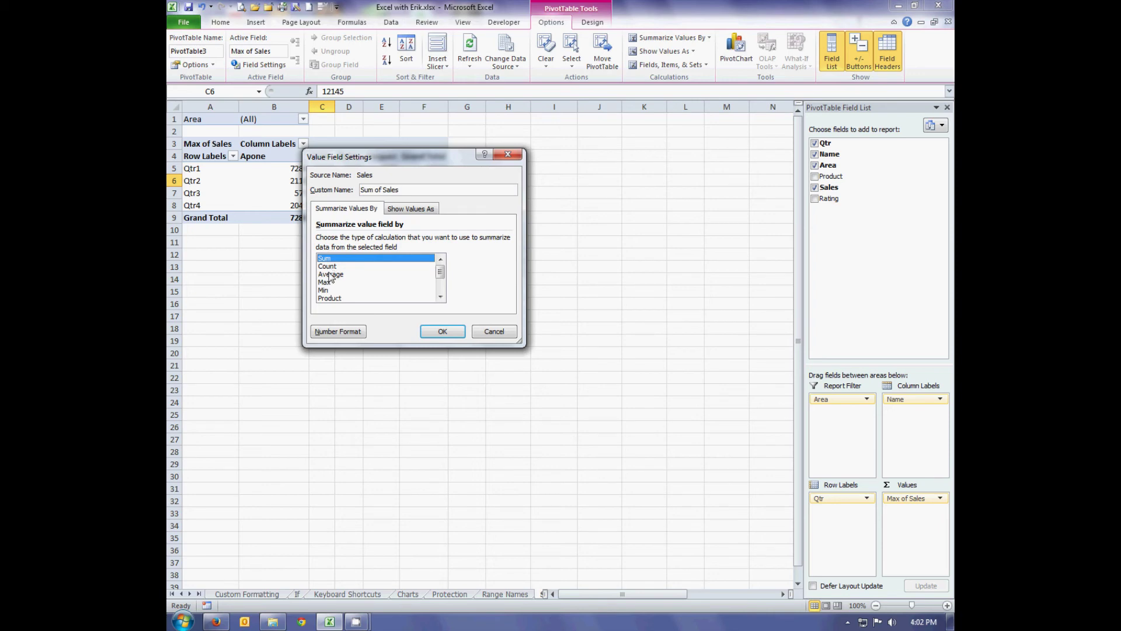
click(456, 339)
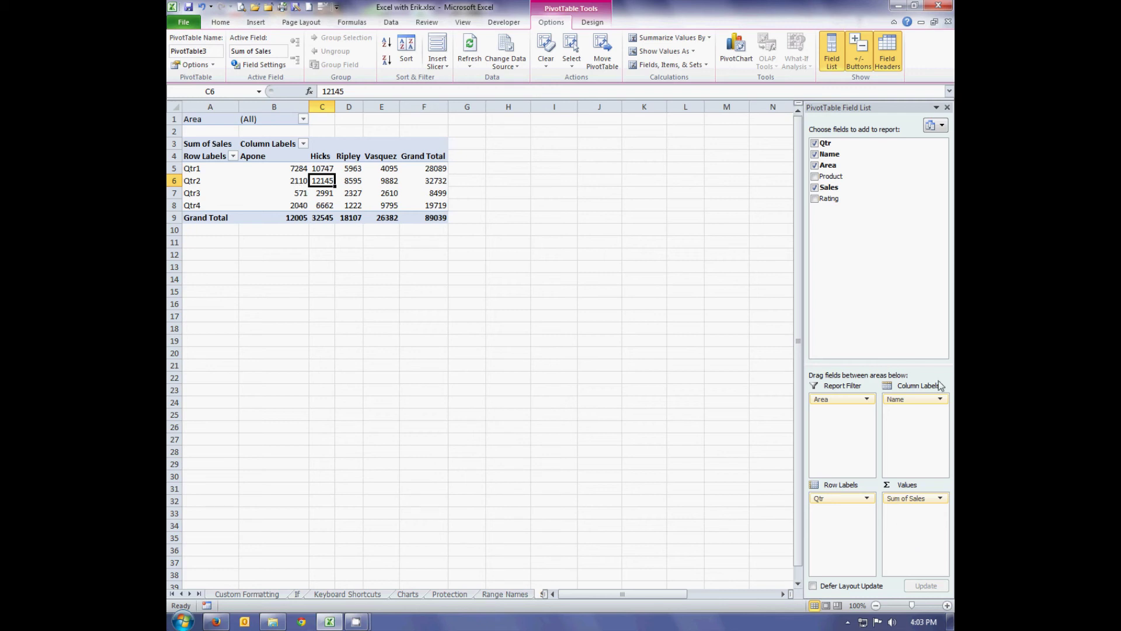
Step: Add Rating to the values and remove Sales, and restore Sales as the only value field in place of Rating
drag(831, 201, 912, 534)
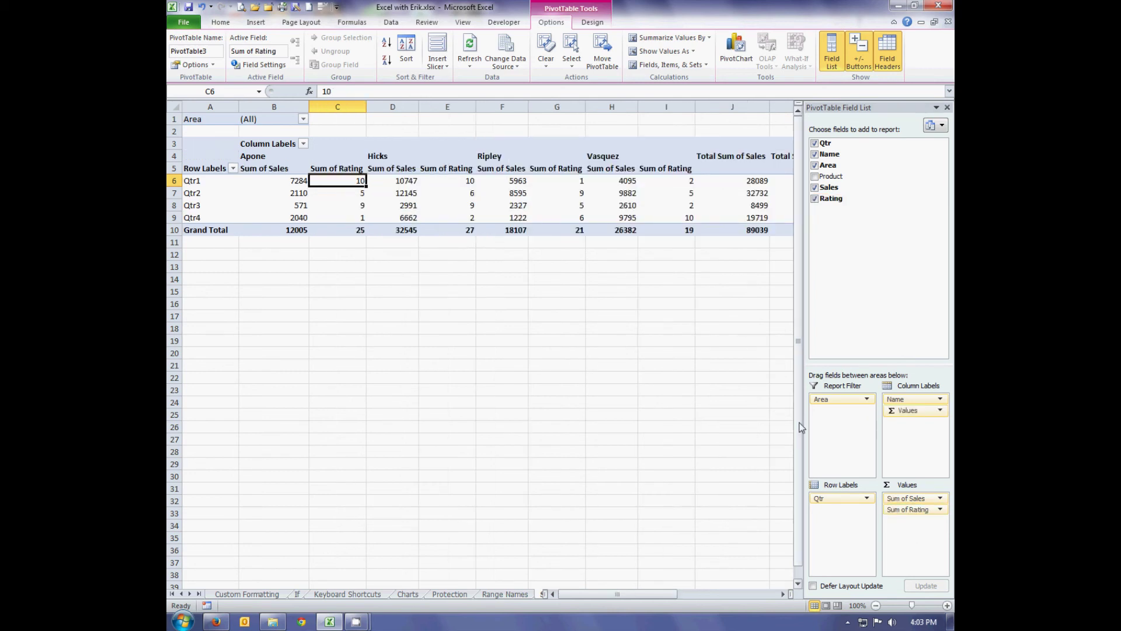
drag(903, 498, 837, 212)
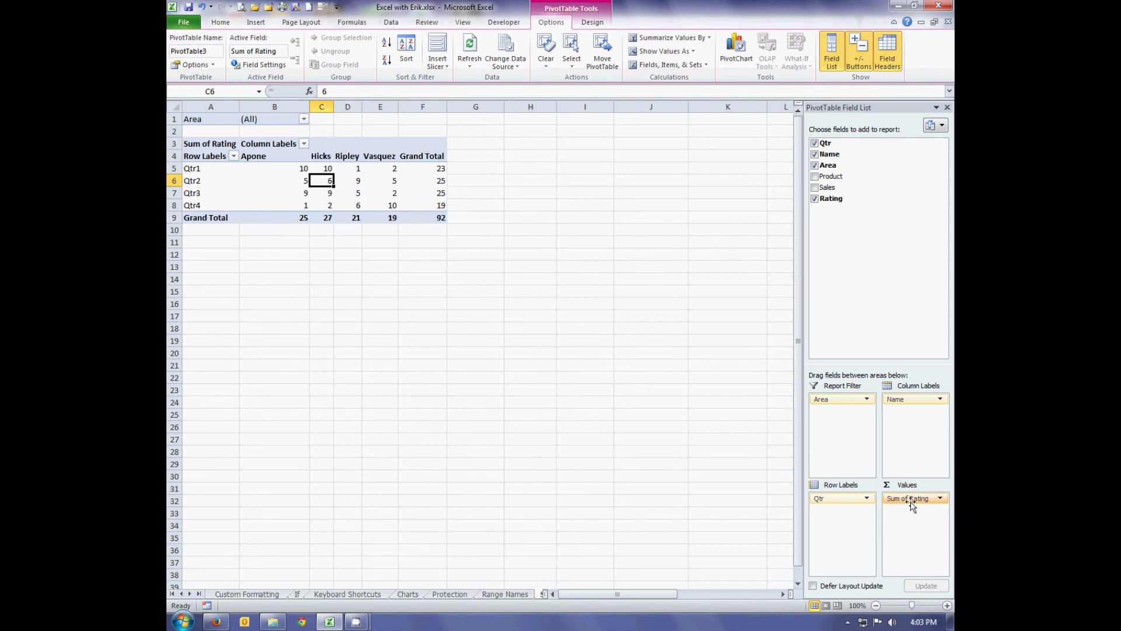
mouse_move(912, 504)
mouse_down()
mouse_move(826, 263)
mouse_move(826, 175)
mouse_move(906, 543)
mouse_move(905, 506)
mouse_up()
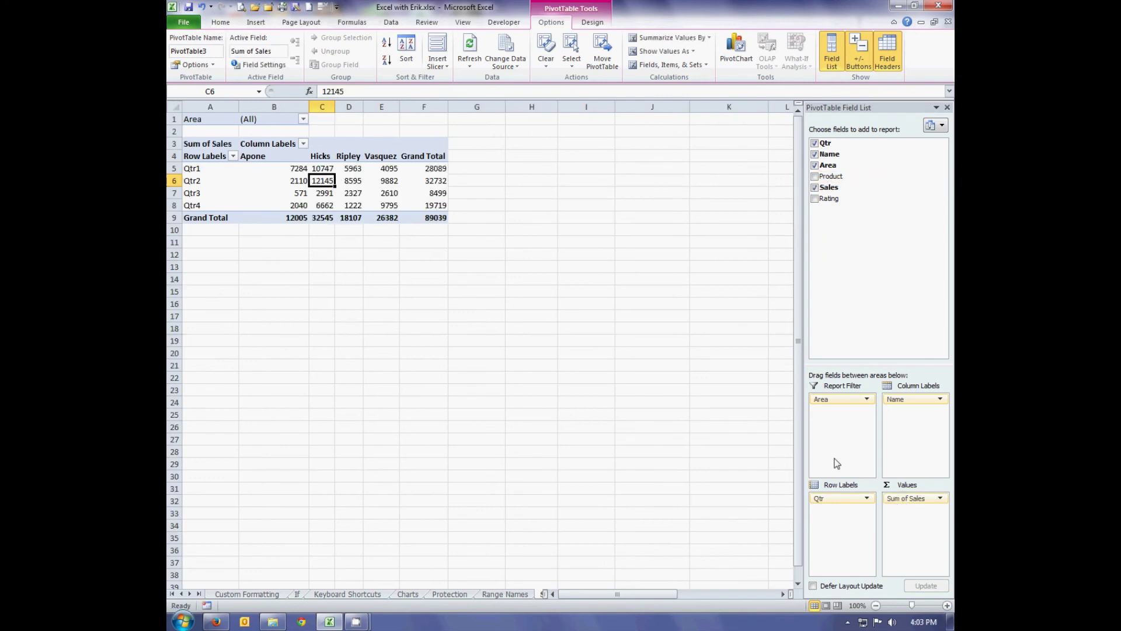